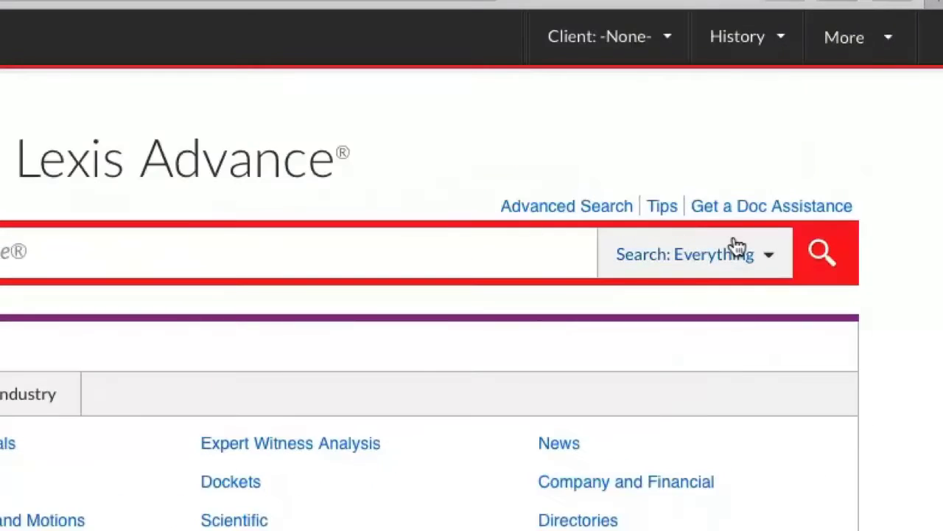
Narrow the search scope to the Utah jurisdiction, and clear that filter again.
left_click(778, 263)
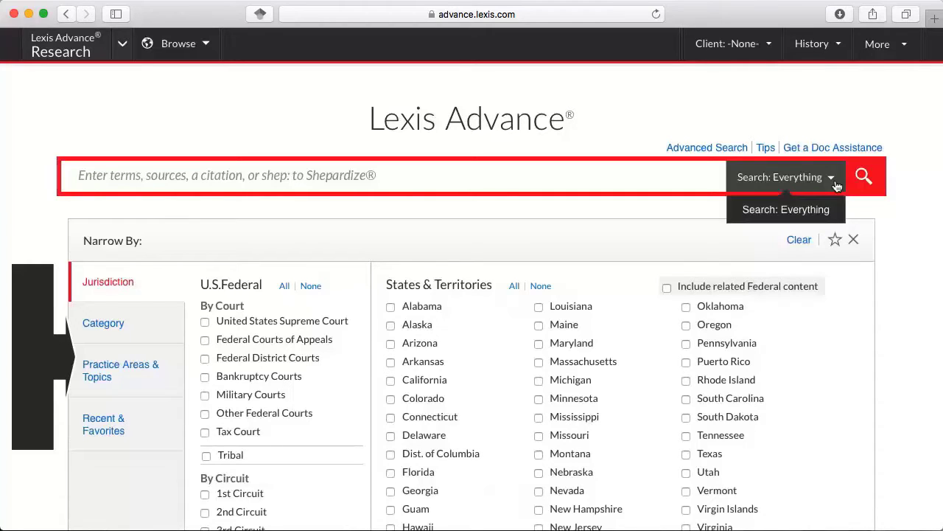
left_click(686, 473)
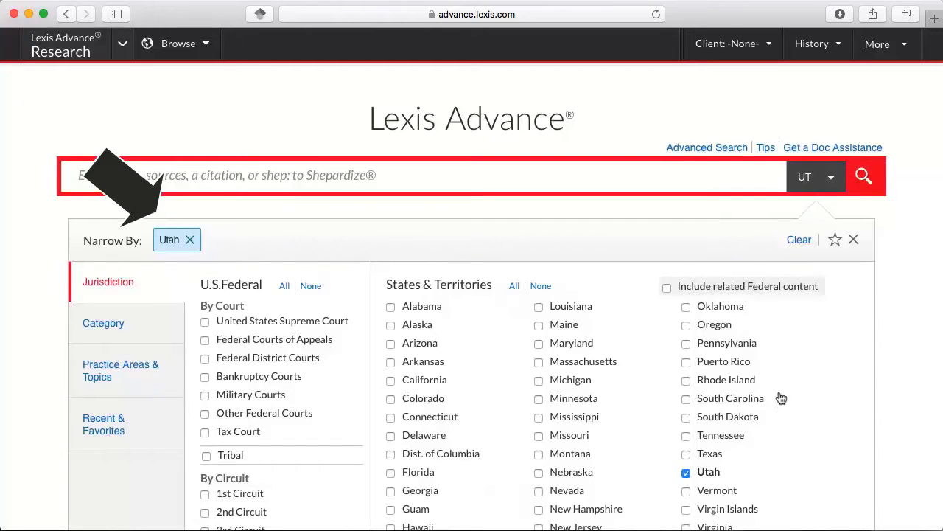
left_click(797, 242)
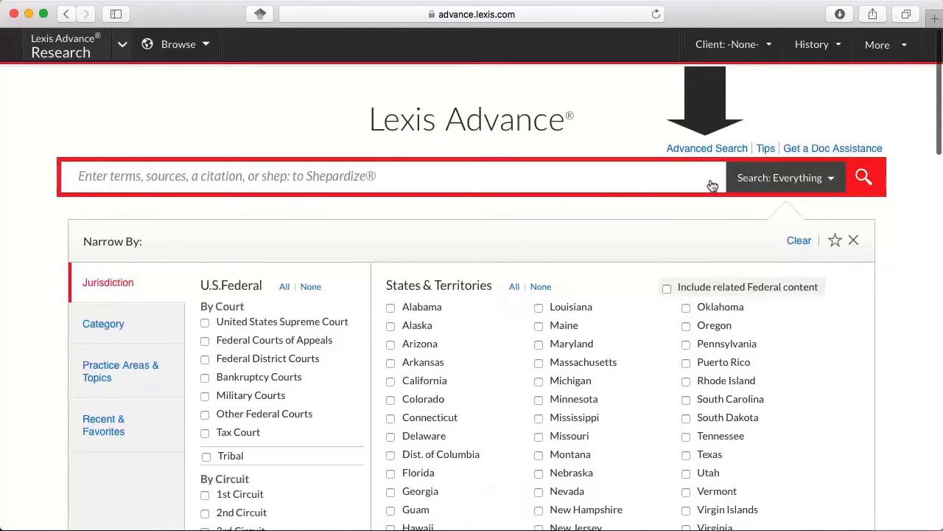
Open Advanced Search and review the help page on all search connectors and commands.
left_click(707, 150)
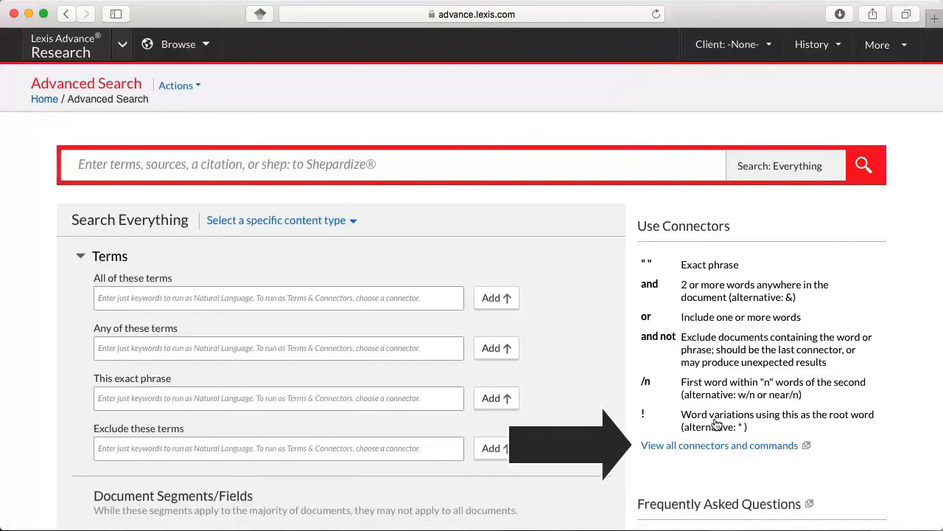
left_click(717, 446)
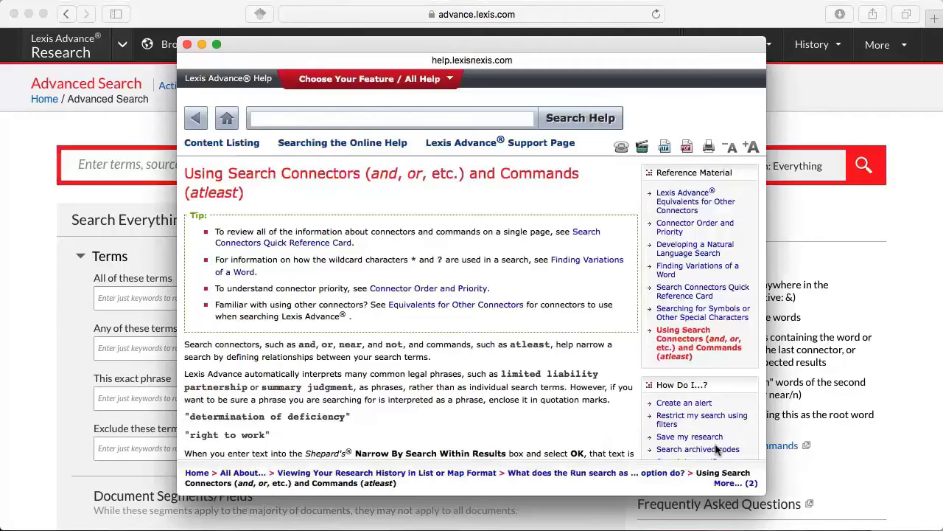
scroll(685, 443, "down", 10)
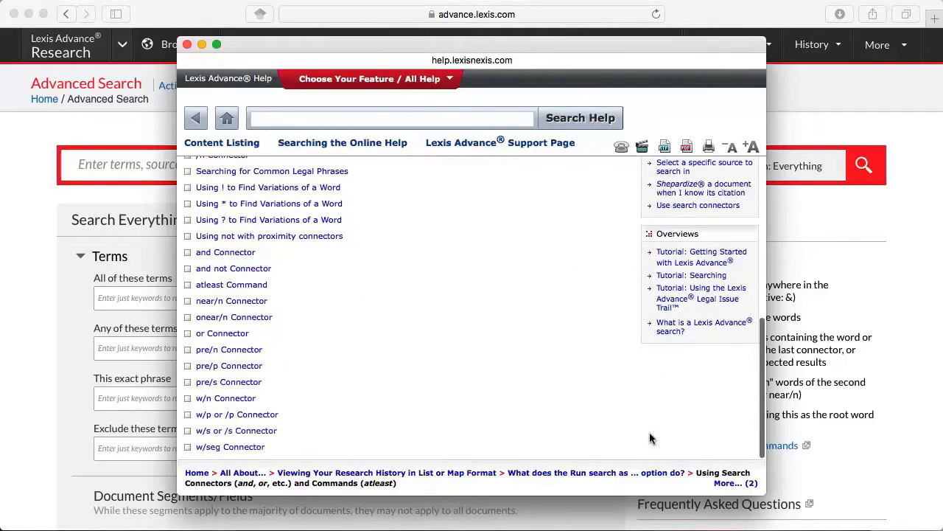
left_click(187, 45)
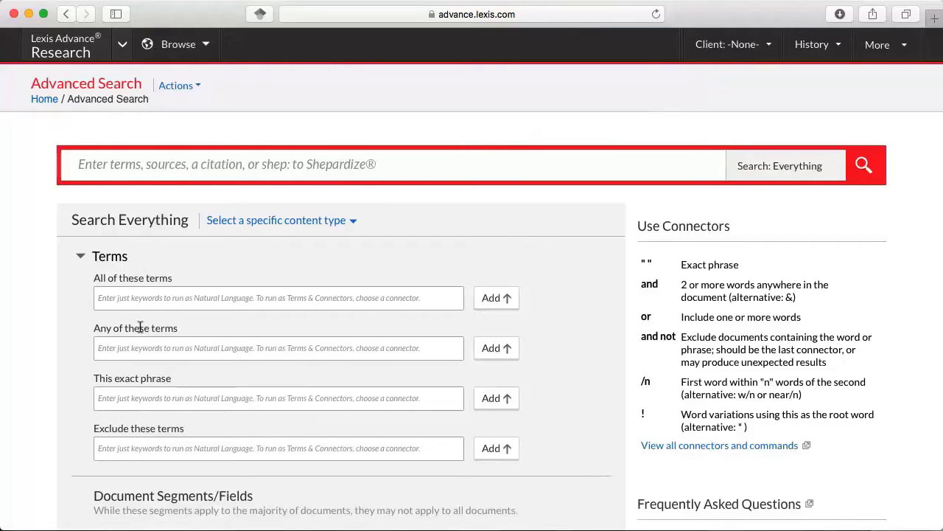
Add the exact phrase "search and seizure" to the advanced search query.
left_click(140, 396)
type("search")
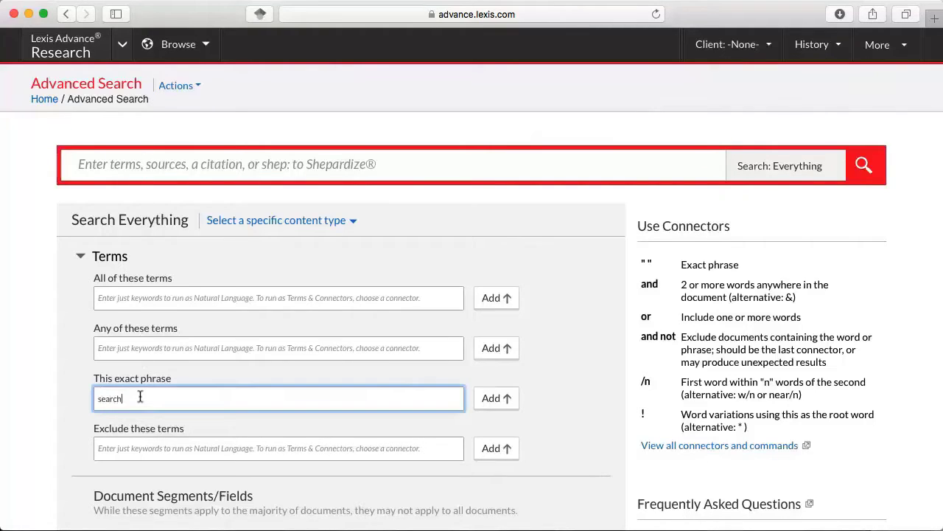
type(" and seizure")
left_click(488, 410)
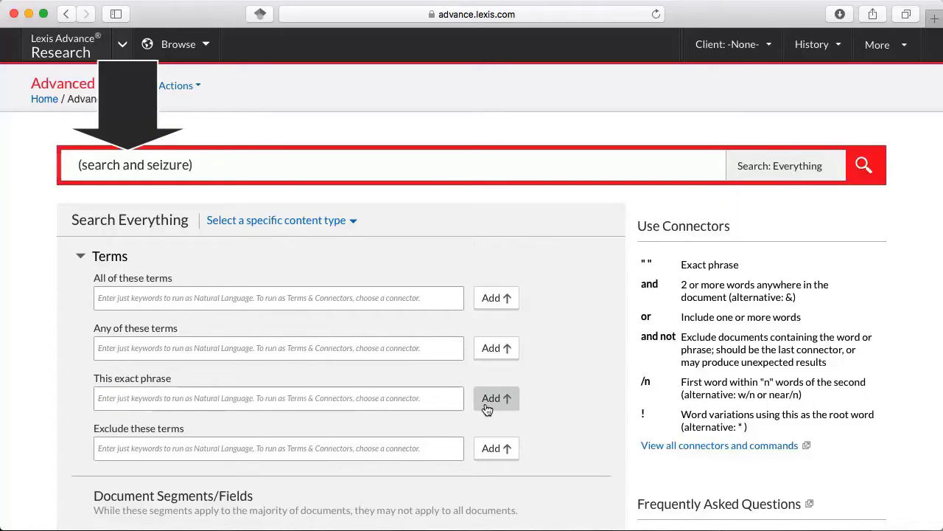
Switch the advanced search to the Cases content type.
scroll(36, 407, "down", 4)
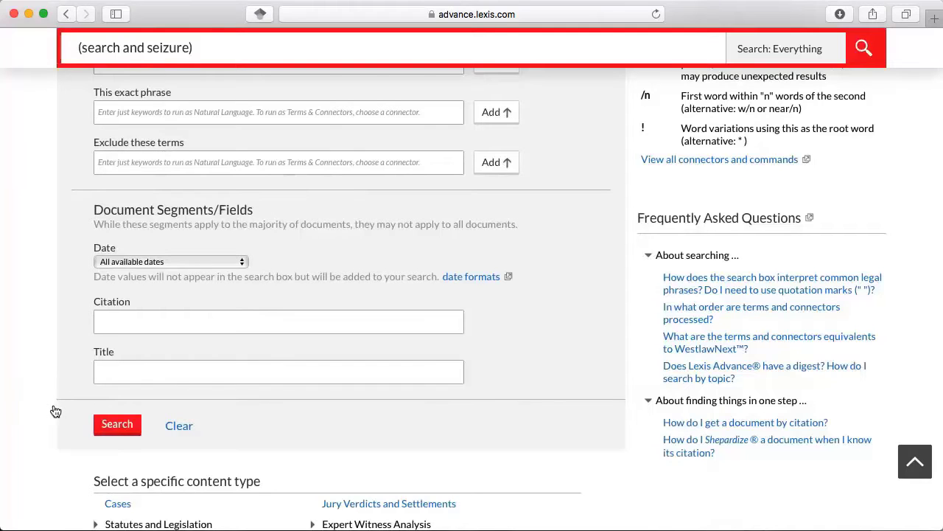
scroll(67, 406, "down", 3)
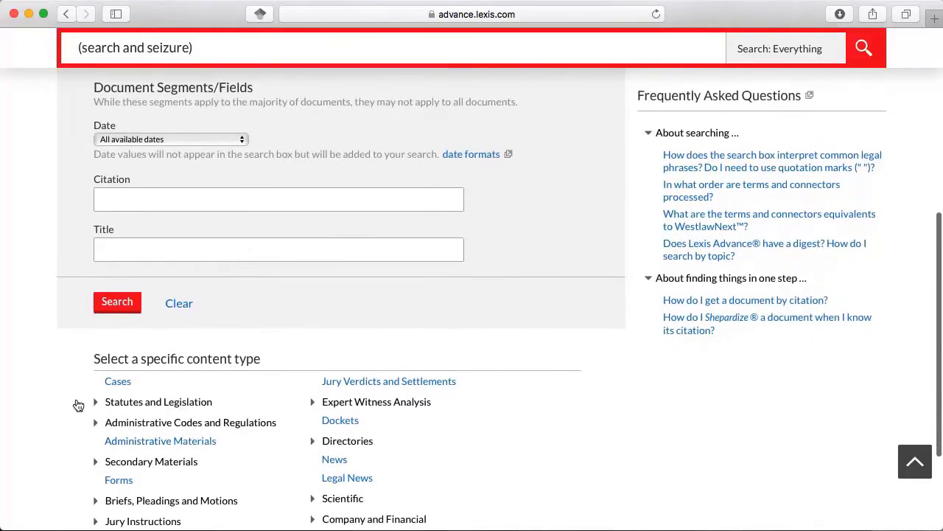
scroll(83, 400, "down", 2)
scroll(95, 391, "down", 1)
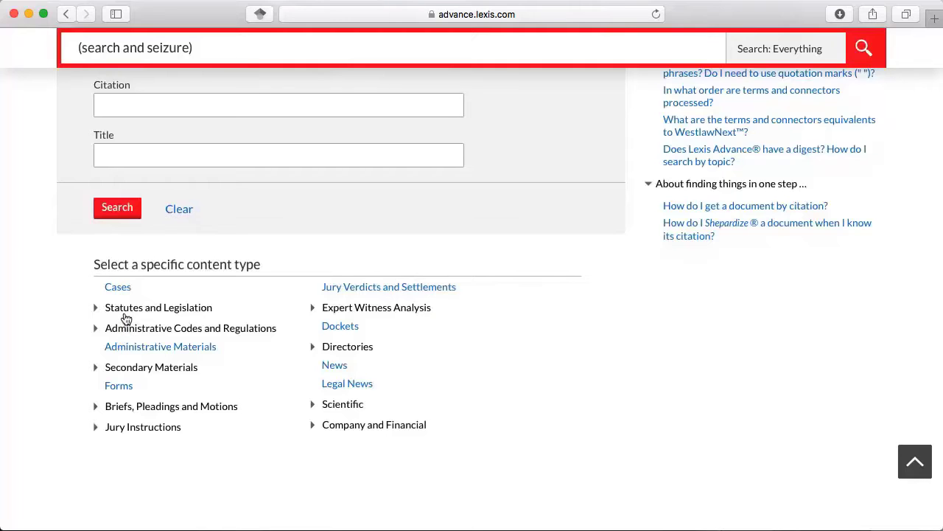
left_click(126, 291)
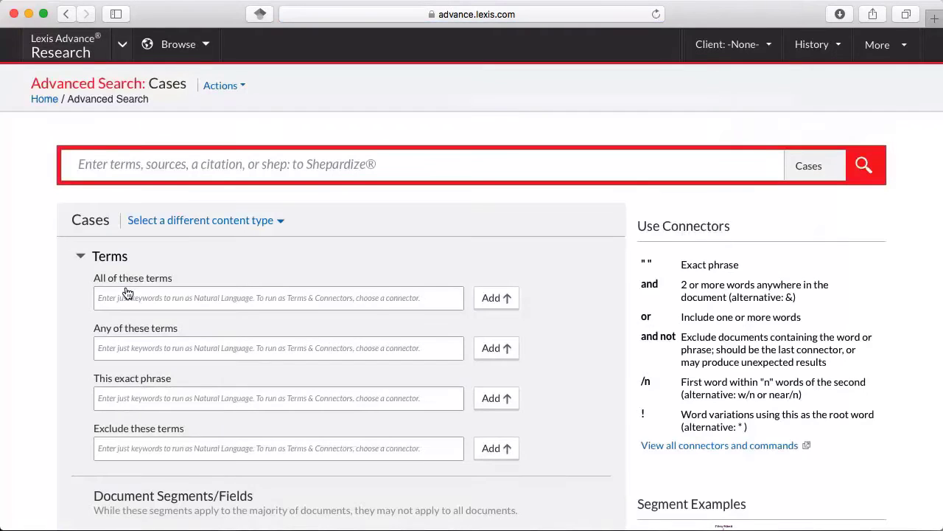
Examine the document segment fields for cases and the enlarged segment example, and return to the home page.
scroll(126, 292, "down", 5)
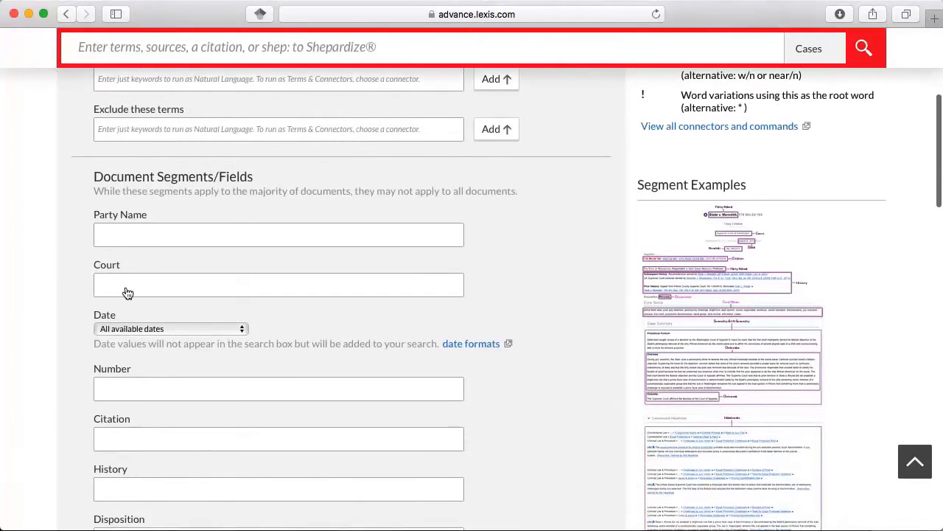
scroll(64, 298, "down", 1)
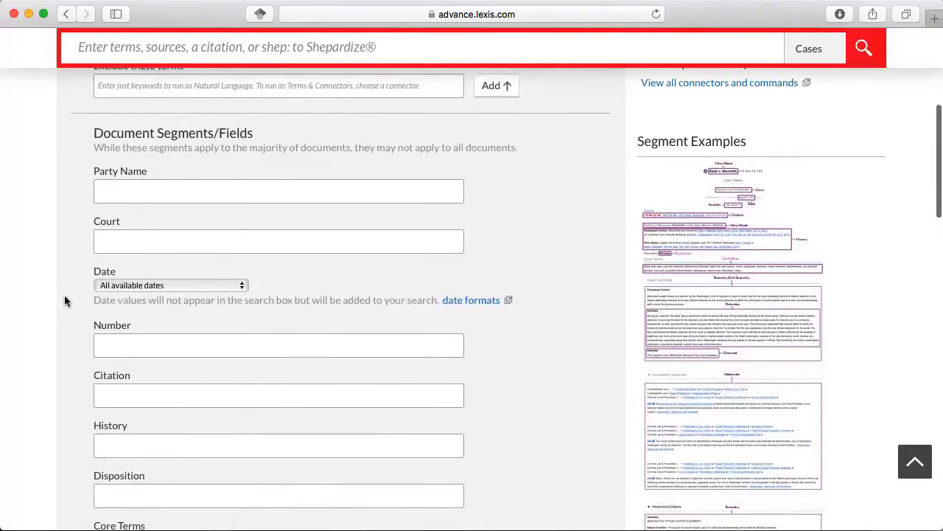
scroll(64, 300, "down", 1)
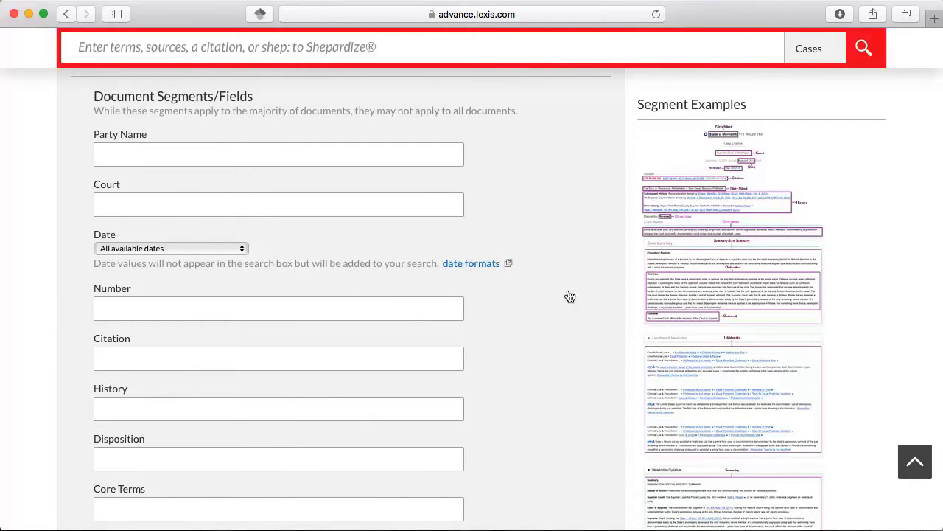
left_click(710, 276)
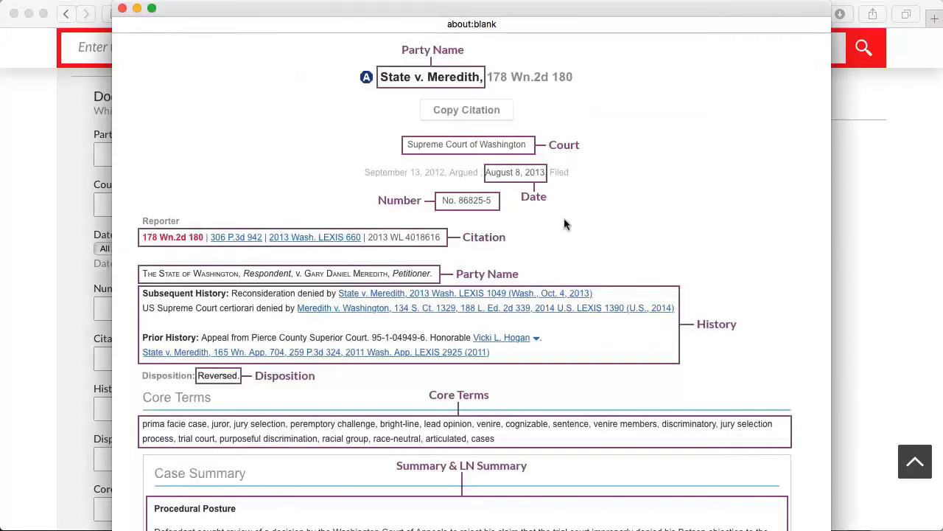
left_click(123, 9)
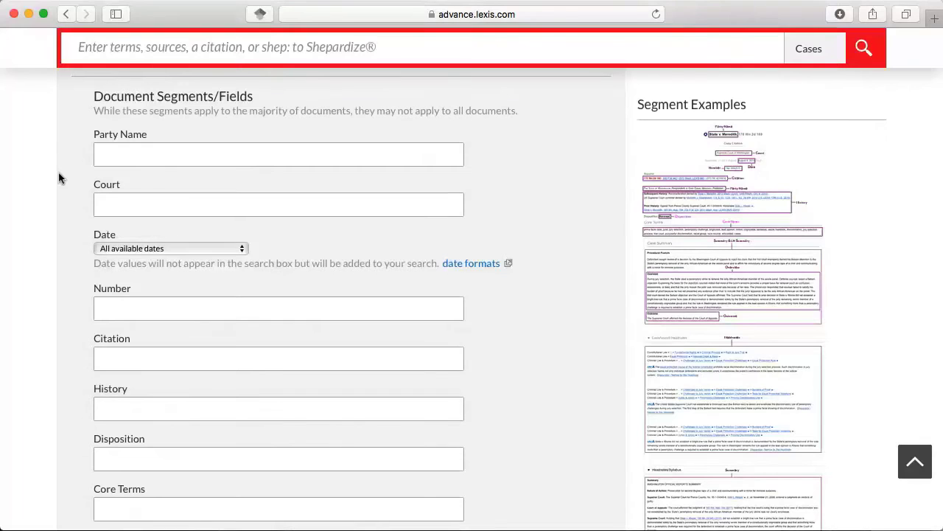
scroll(59, 175, "up", 5)
scroll(58, 177, "up", 3)
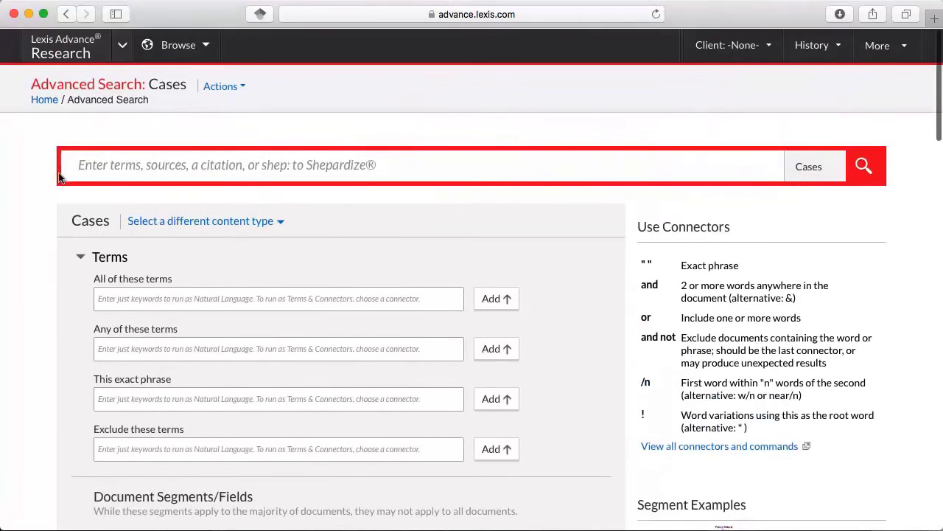
left_click(47, 100)
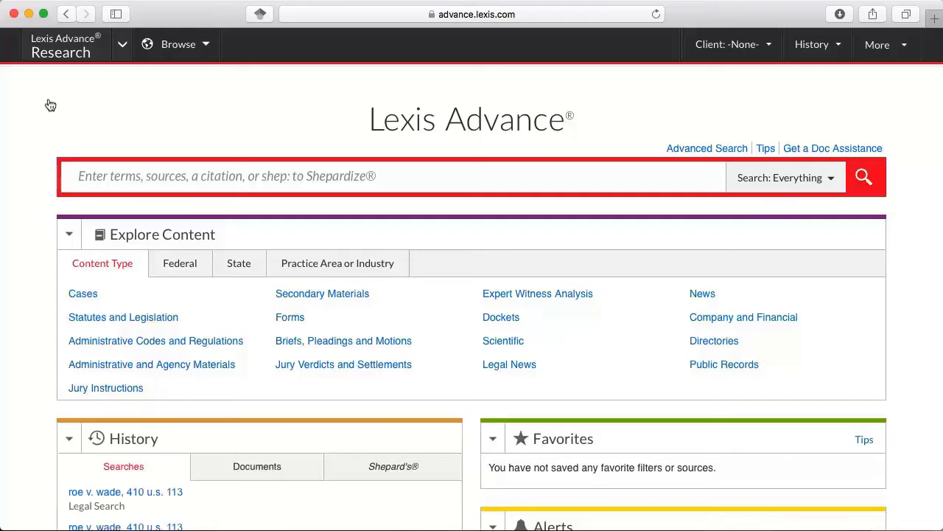
Read through the Search Tips help, view the Get a Doc Assistance page, and return to the home page.
left_click(765, 148)
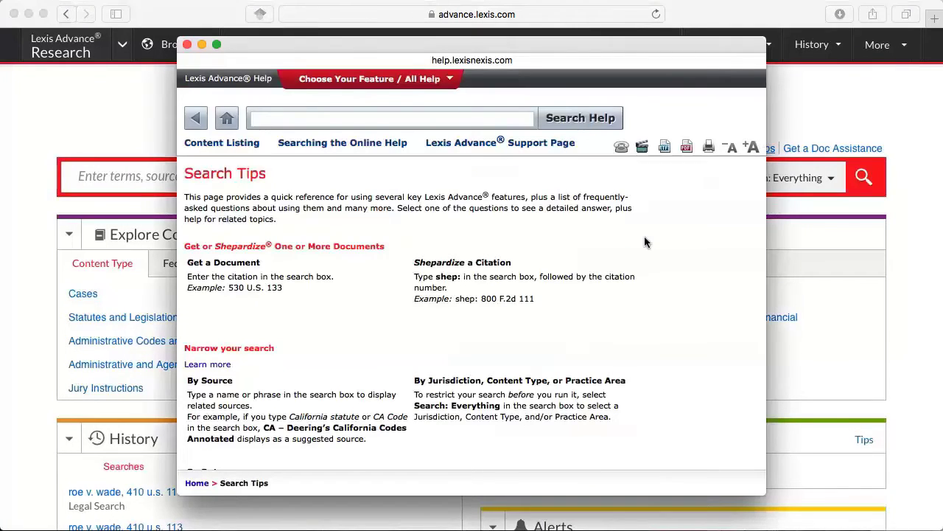
scroll(645, 242, "down", 3)
scroll(644, 243, "down", 10)
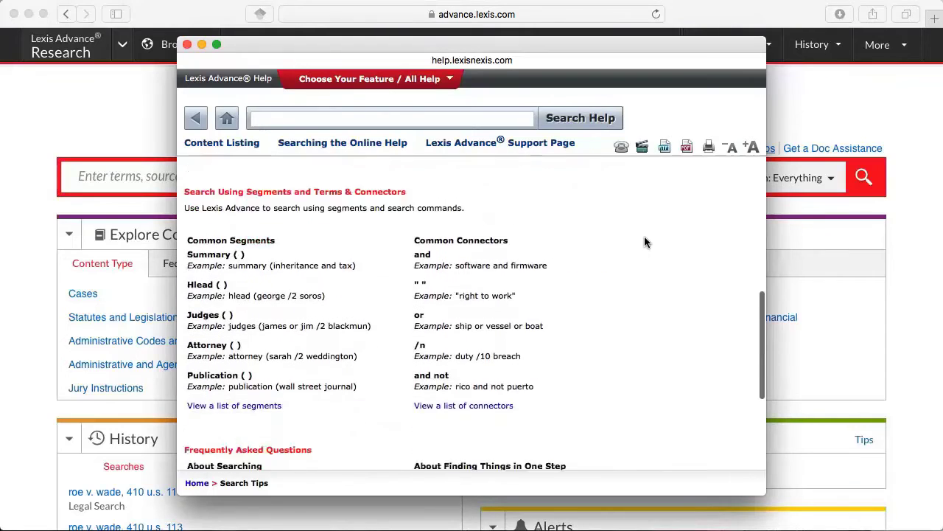
left_click(187, 45)
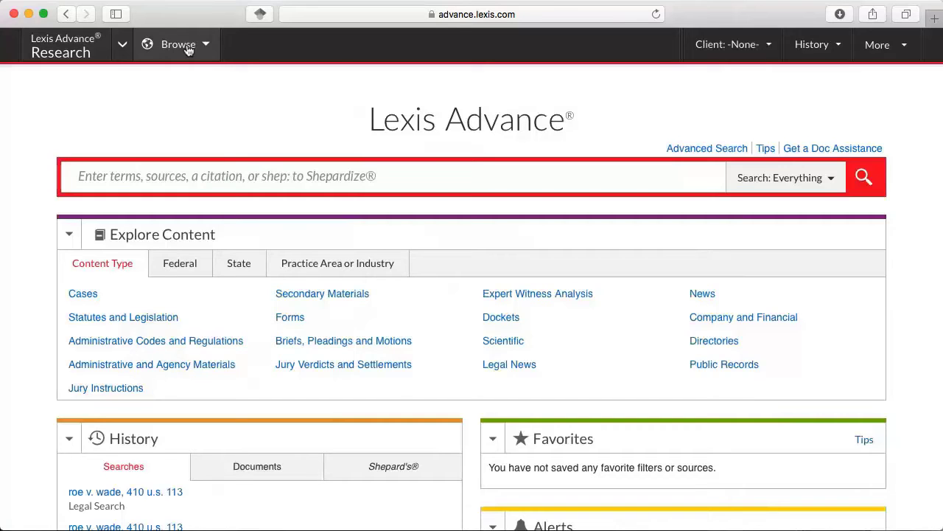
left_click(814, 149)
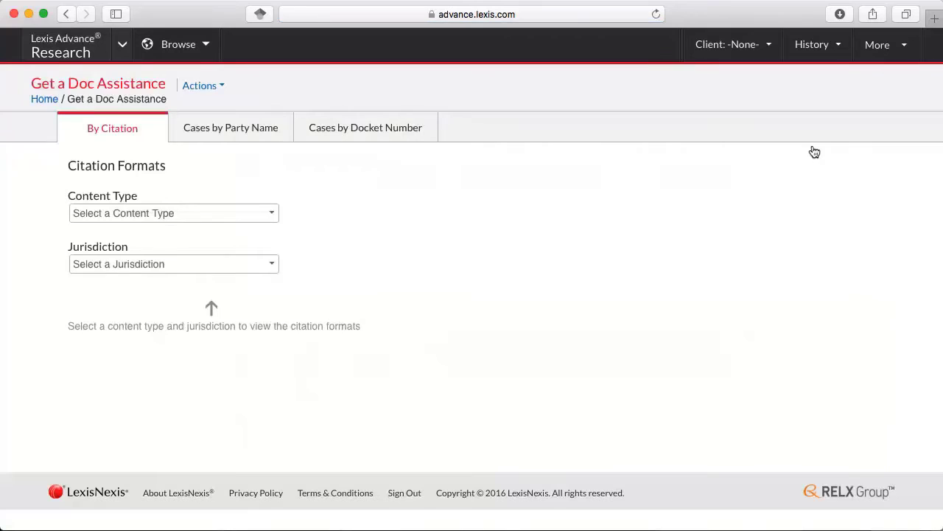
left_click(42, 102)
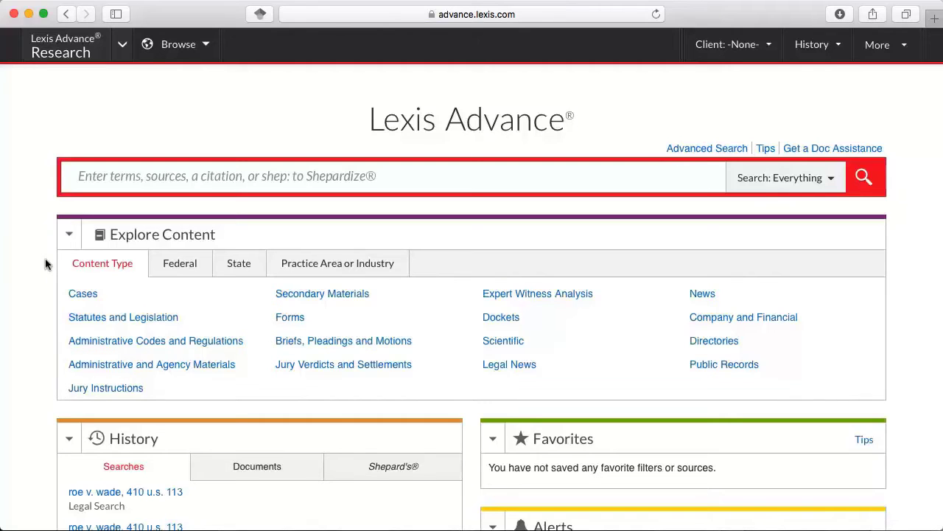
Look through the federal, state and practice area or industry content, and open the Utah source page from the state list.
left_click(183, 268)
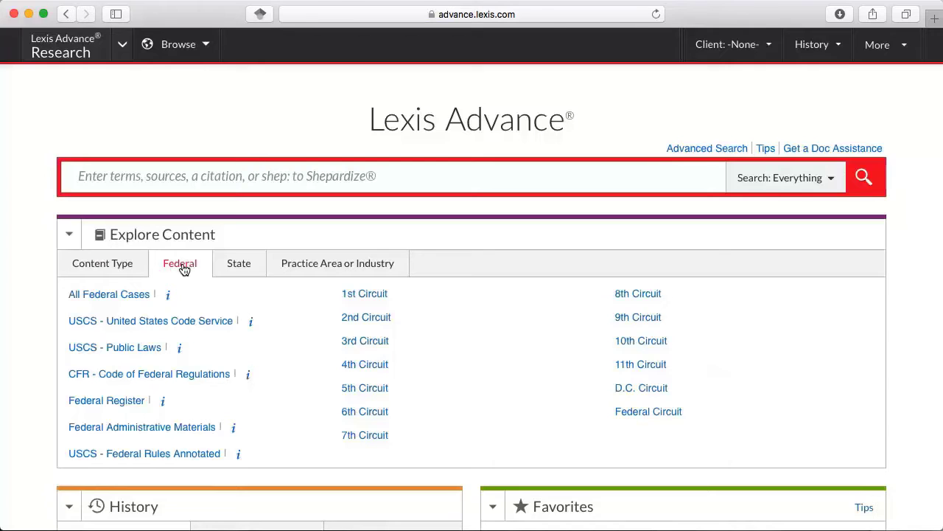
left_click(234, 269)
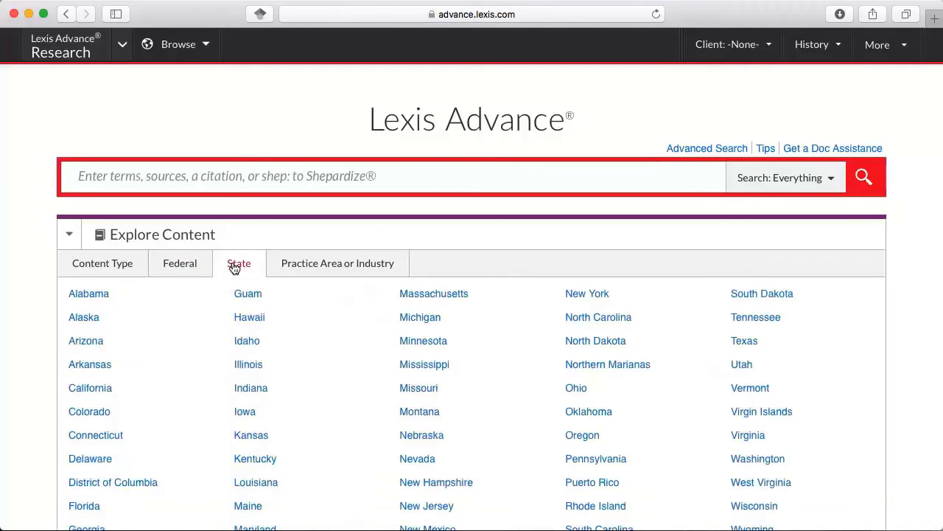
left_click(302, 271)
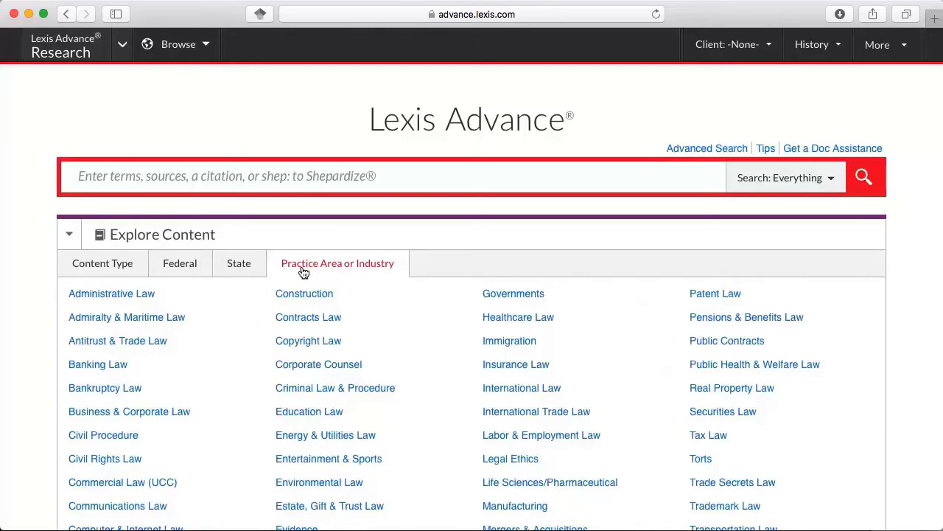
left_click(248, 266)
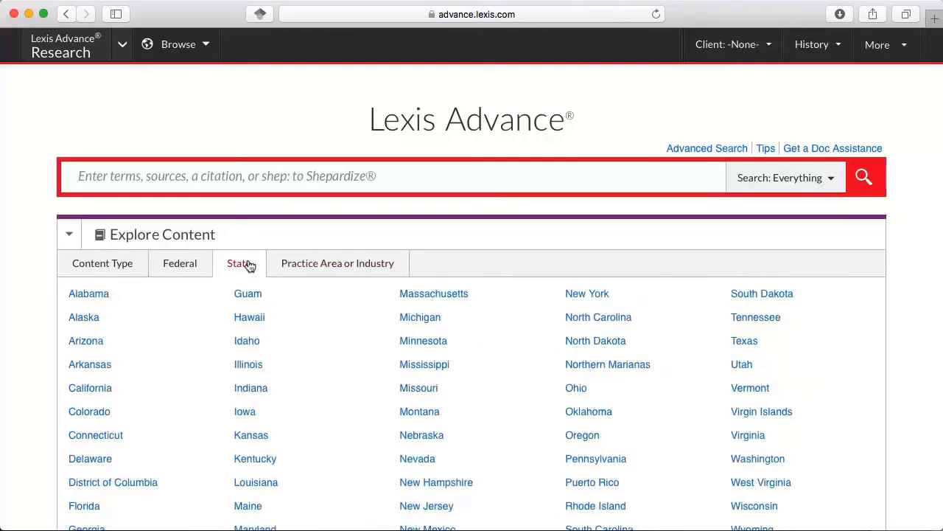
left_click(739, 371)
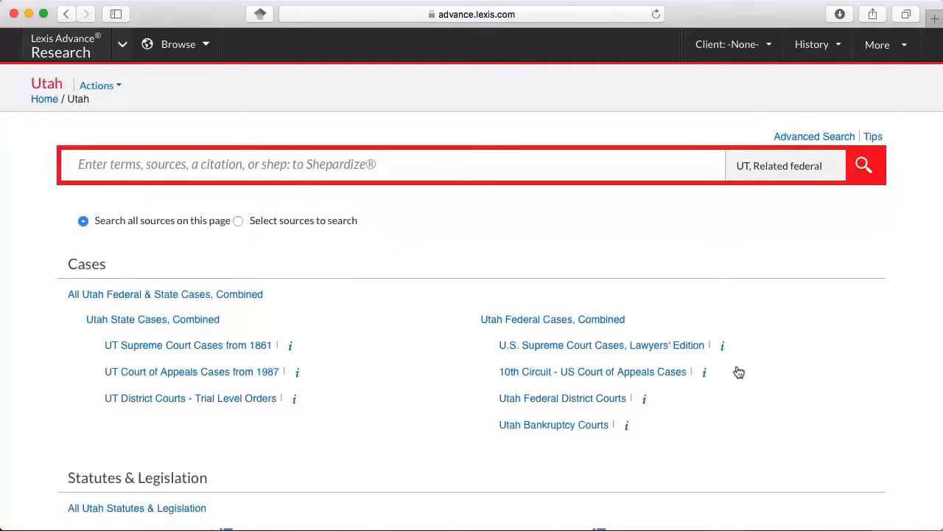
View the source description for UT Supreme Court Cases from 1861, and open the table of contents of the Utah Code Annotated.
left_click(289, 345)
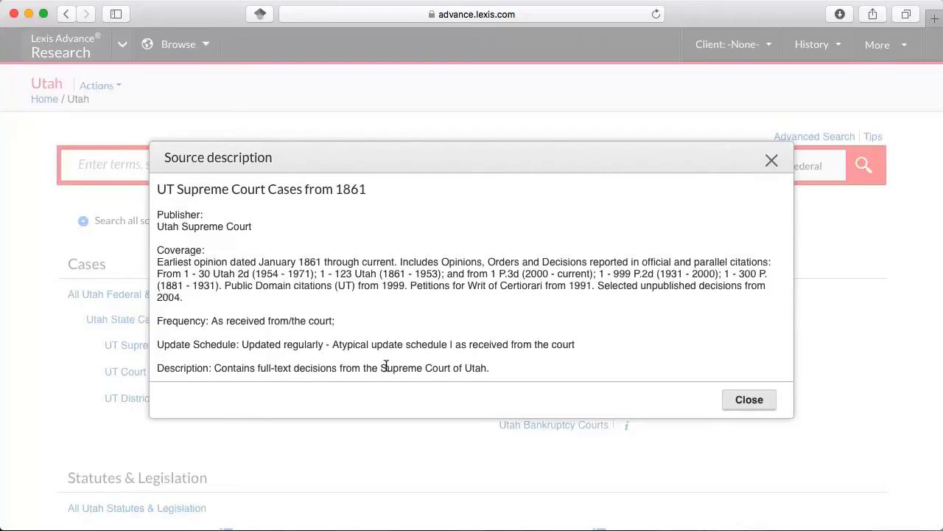
left_click(750, 400)
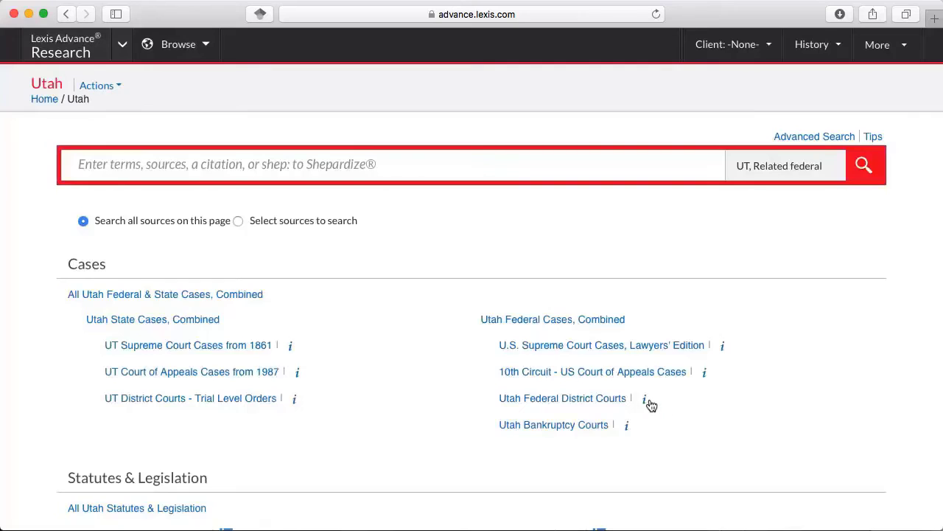
scroll(591, 402, "down", 3)
scroll(548, 401, "down", 3)
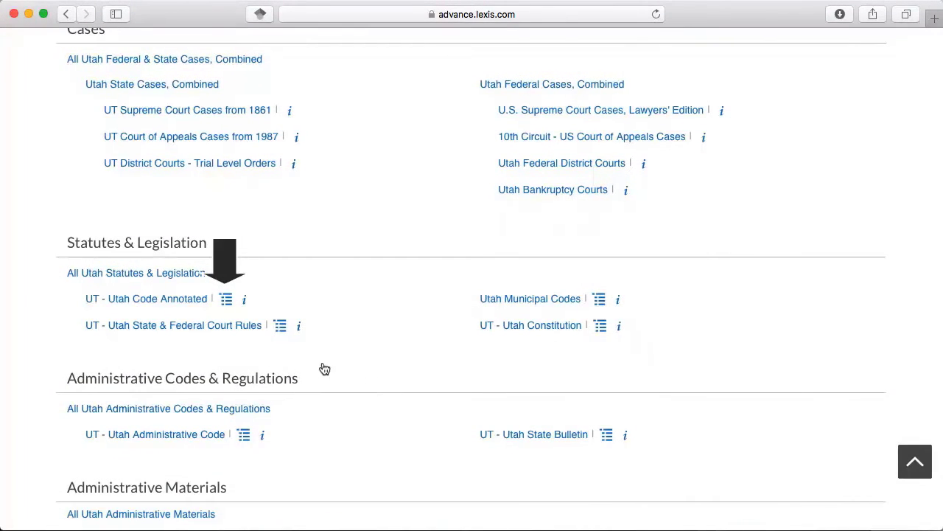
scroll(271, 347, "down", 1)
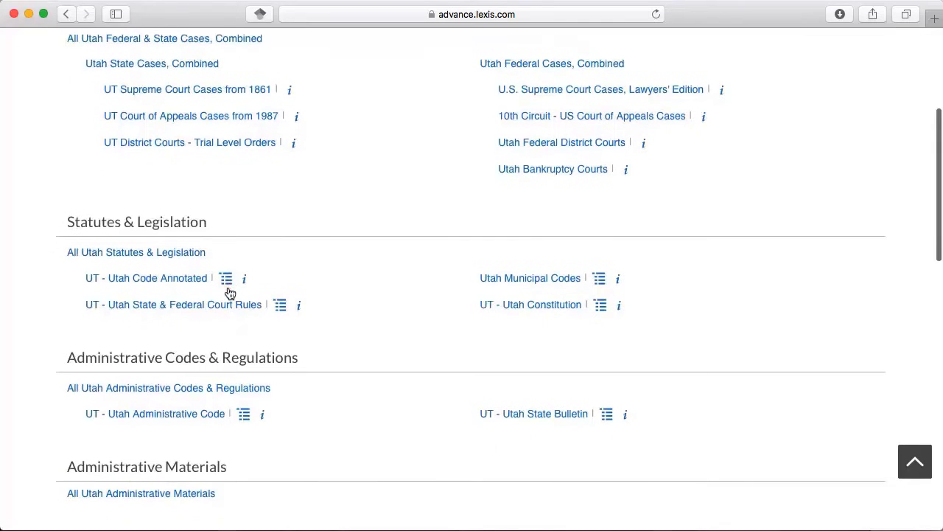
left_click(228, 291)
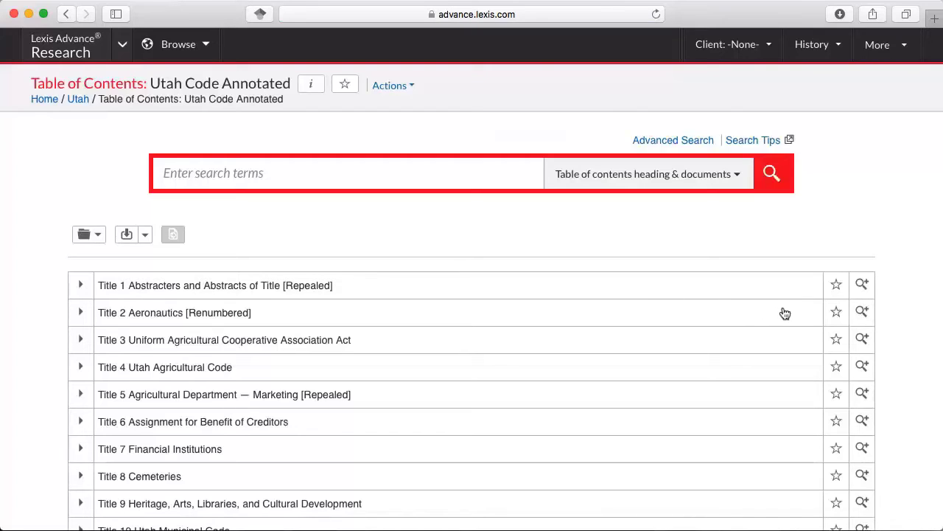
Add Title 3 and Title 4 of the Utah Code Annotated as search filters, and expand Title 3 to the Chapter 1 sections.
left_click(857, 343)
left_click(863, 433)
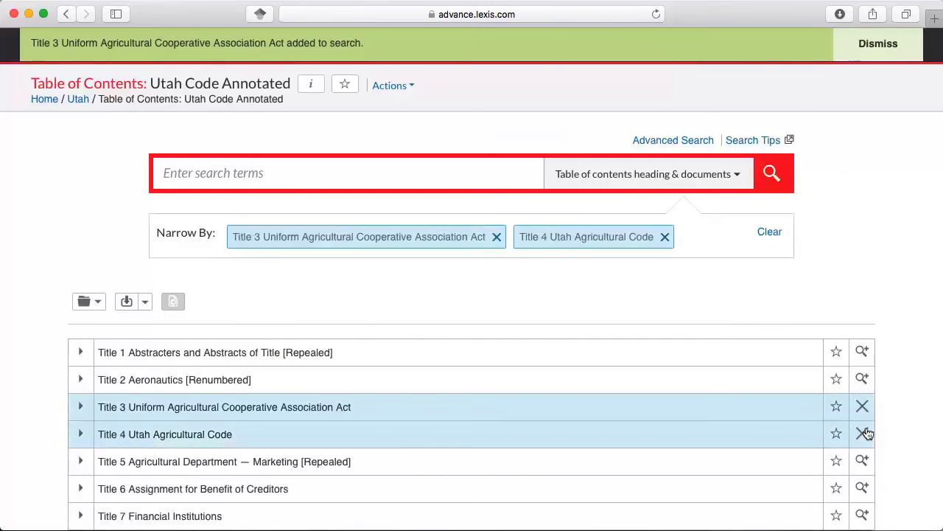
left_click(83, 409)
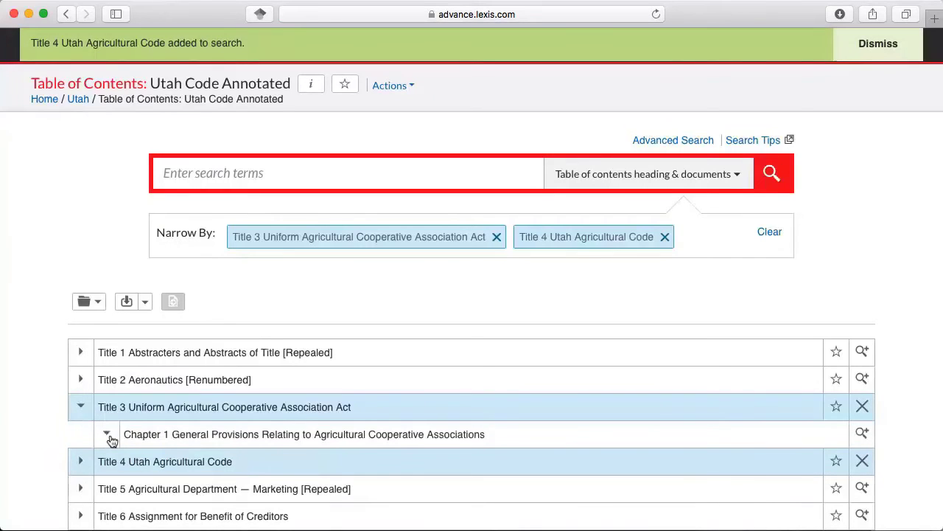
scroll(93, 439, "down", 1)
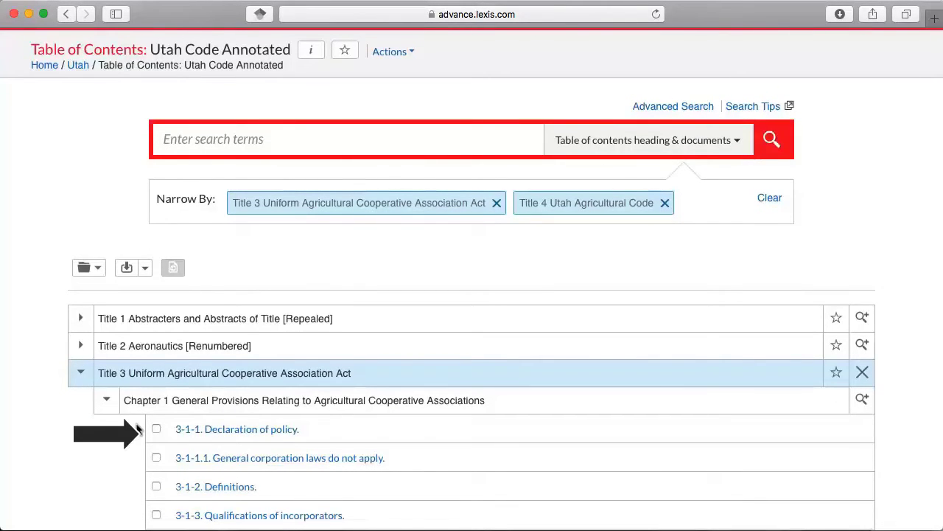
From the home page, look up "utah code an", add the suggested UT - Utah Code Annotated source as a search filter, and remove that filter.
left_click(42, 67)
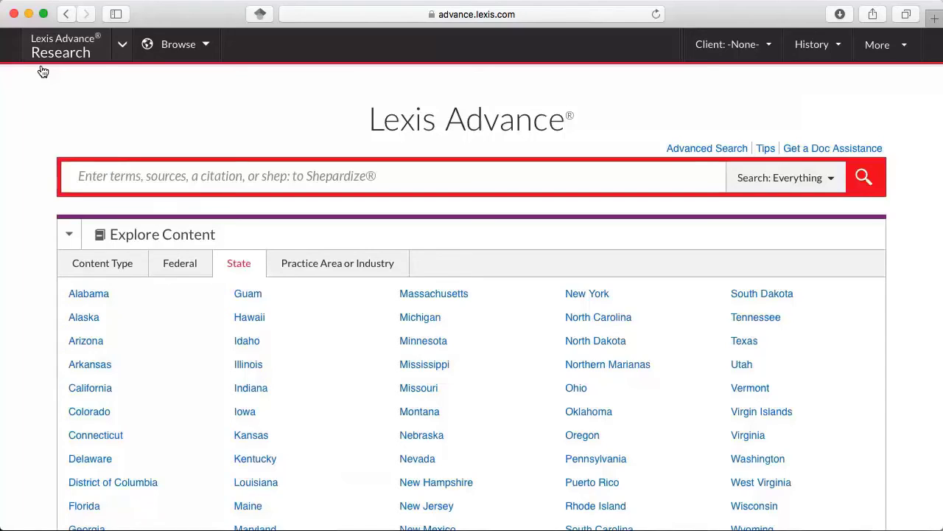
type("utah code")
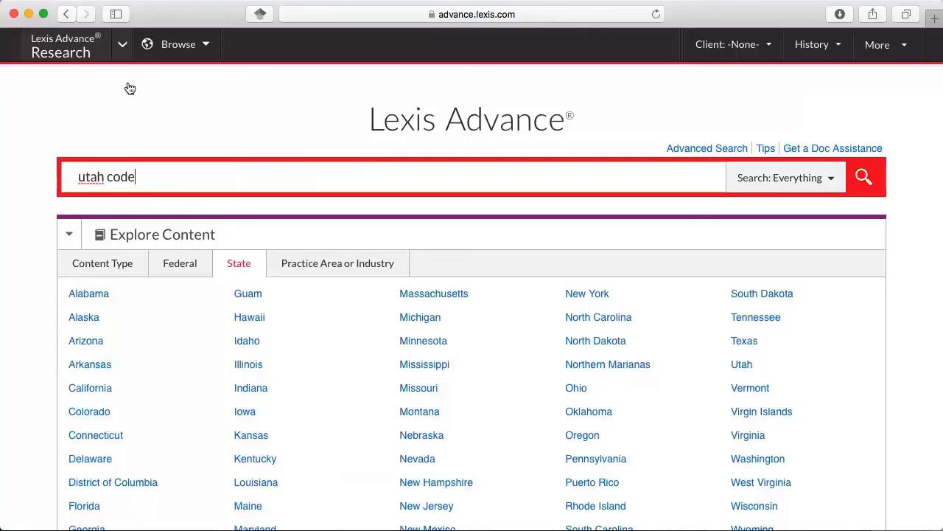
type(" an")
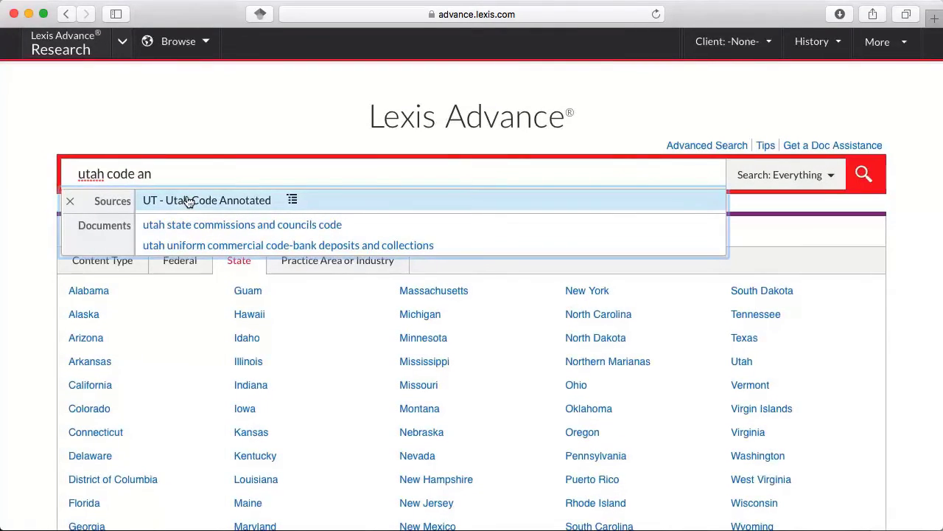
left_click(189, 200)
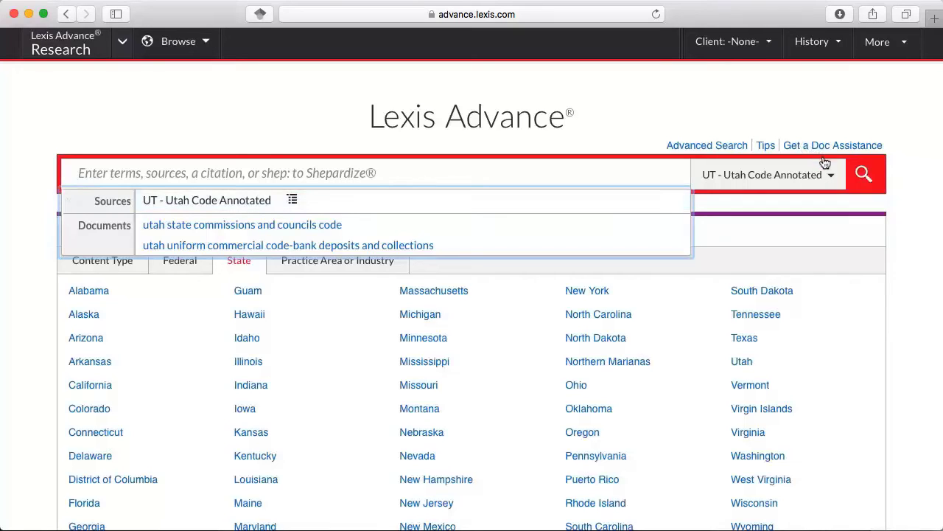
left_click(832, 182)
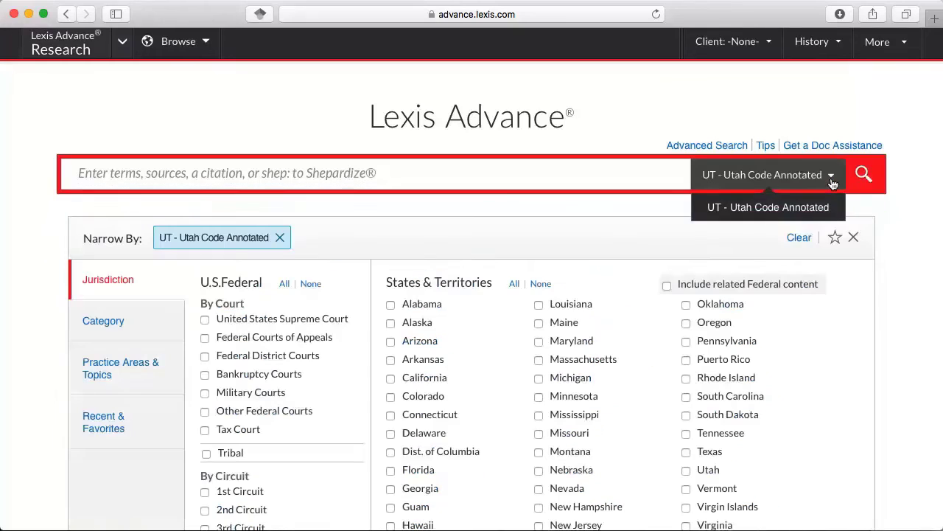
left_click(279, 238)
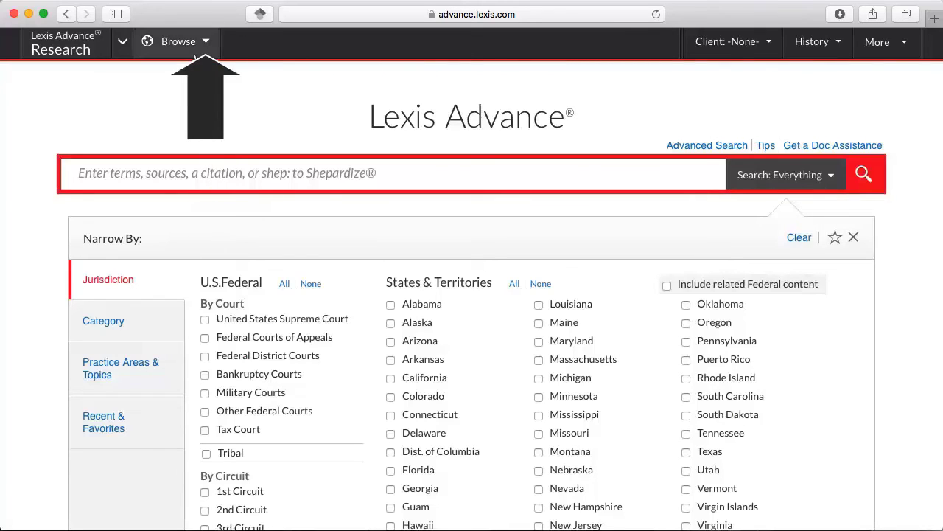
Browse the sources by category and open the list of Forms sources.
left_click(196, 44)
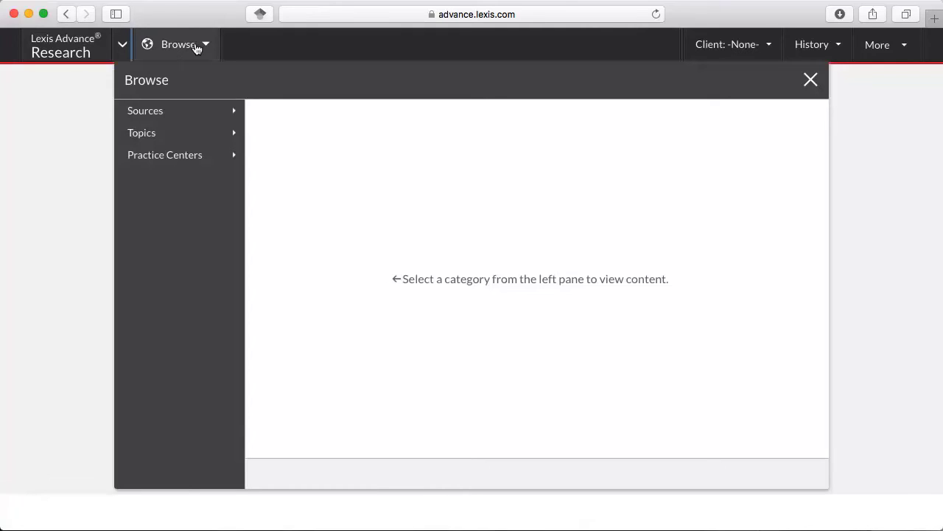
left_click(171, 111)
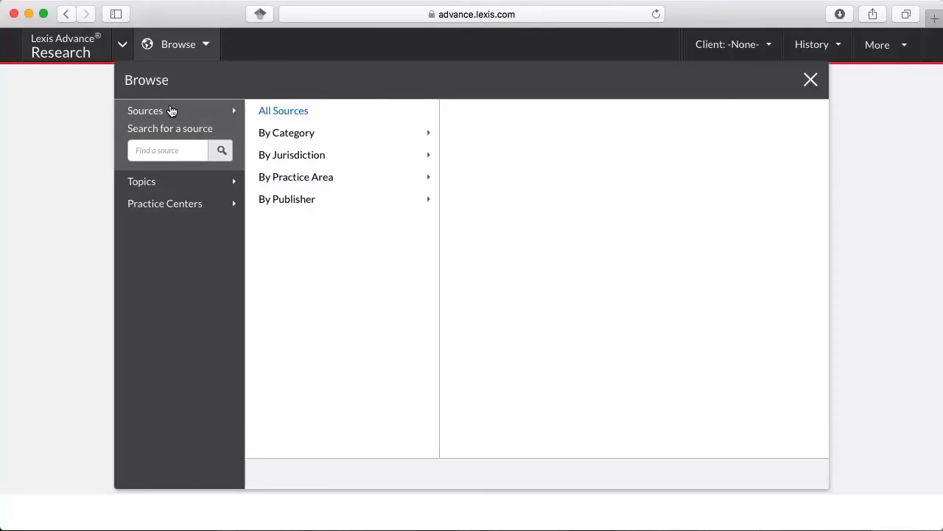
left_click(313, 135)
left_click(482, 227)
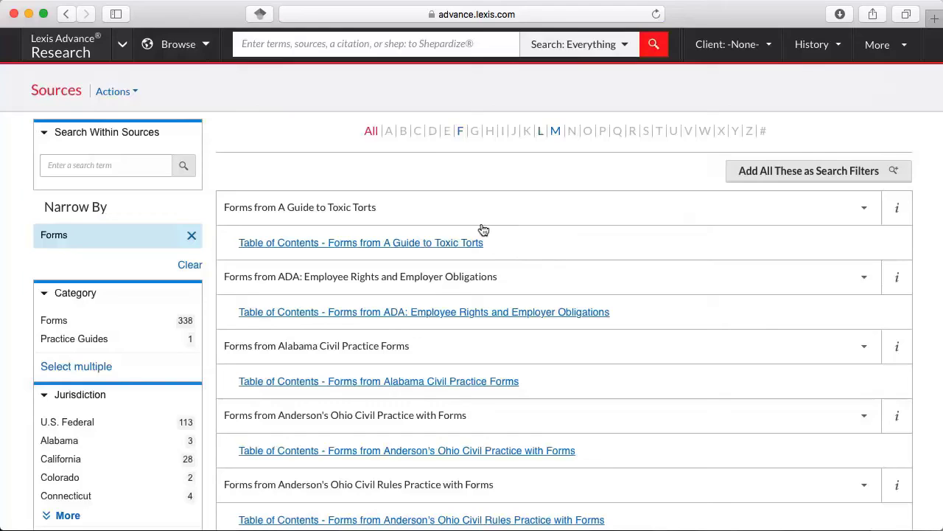
View the available actions and the source description for Forms from A Guide to Toxic Torts.
left_click(865, 210)
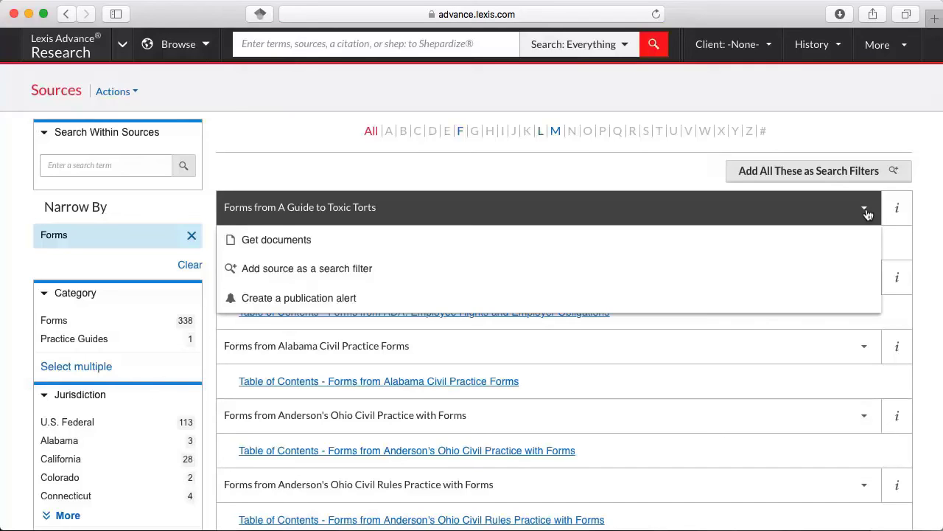
left_click(865, 210)
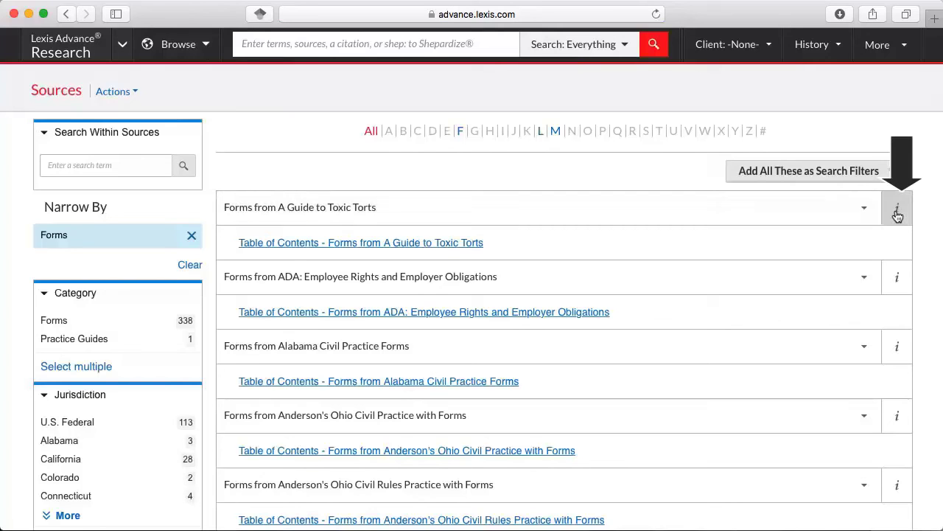
left_click(898, 215)
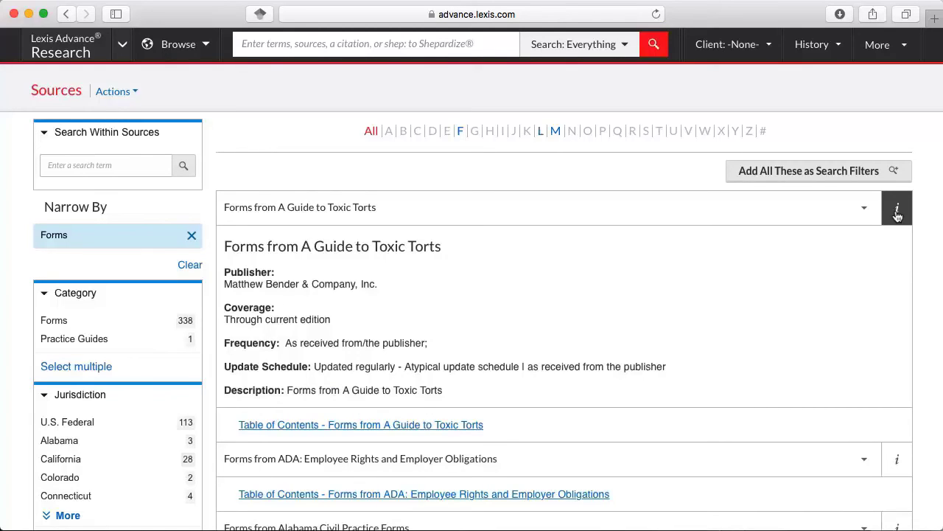
left_click(898, 213)
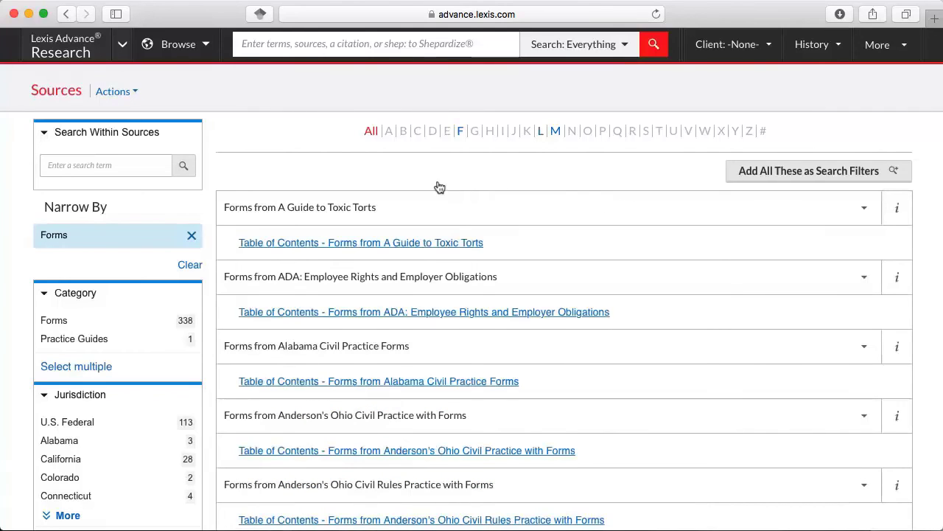
Browse the practice centers by practice area or industry and open the Criminal Law page.
left_click(206, 54)
left_click(185, 159)
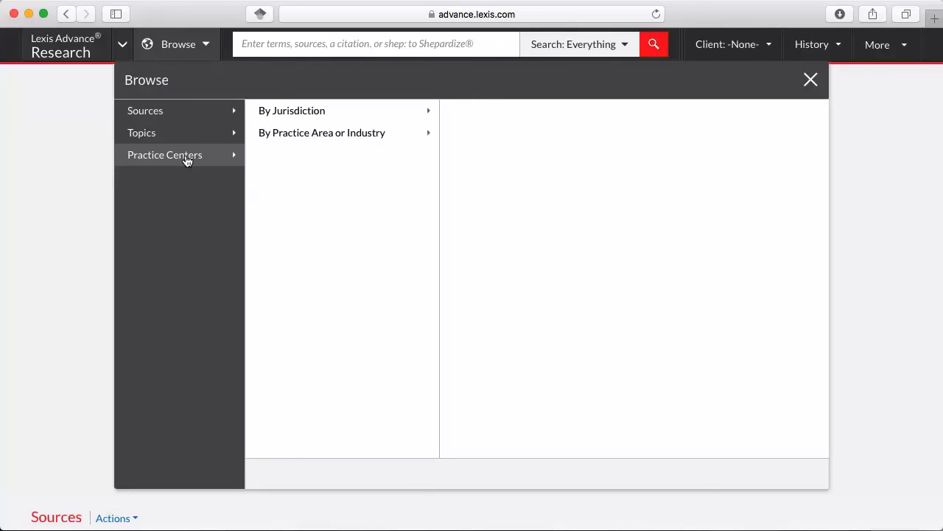
left_click(324, 139)
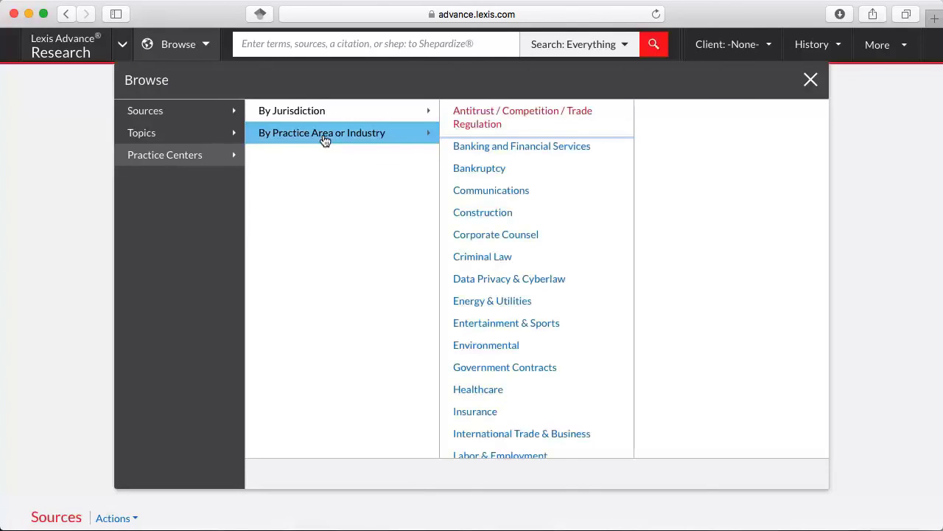
left_click(490, 258)
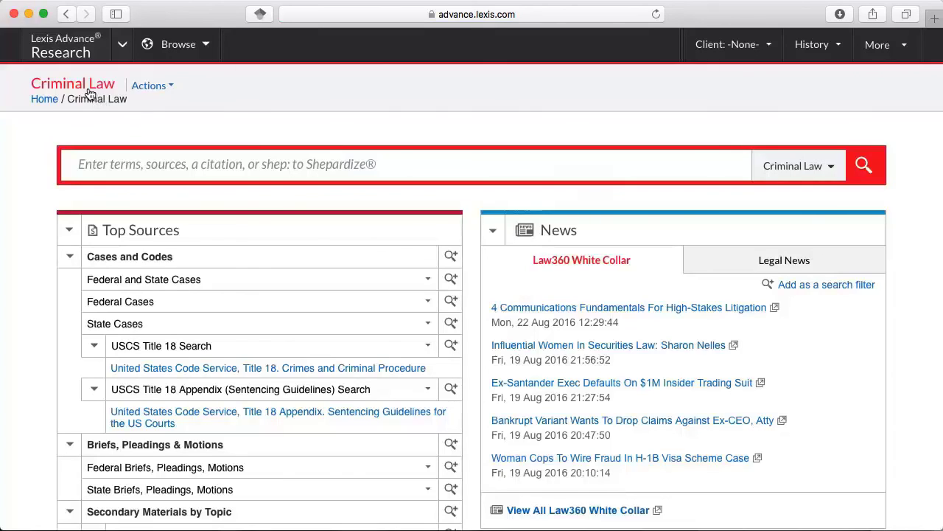
Return to the home page and look through its History, Favorites, Alerts, Notifications, Folders and Archives sections.
left_click(74, 52)
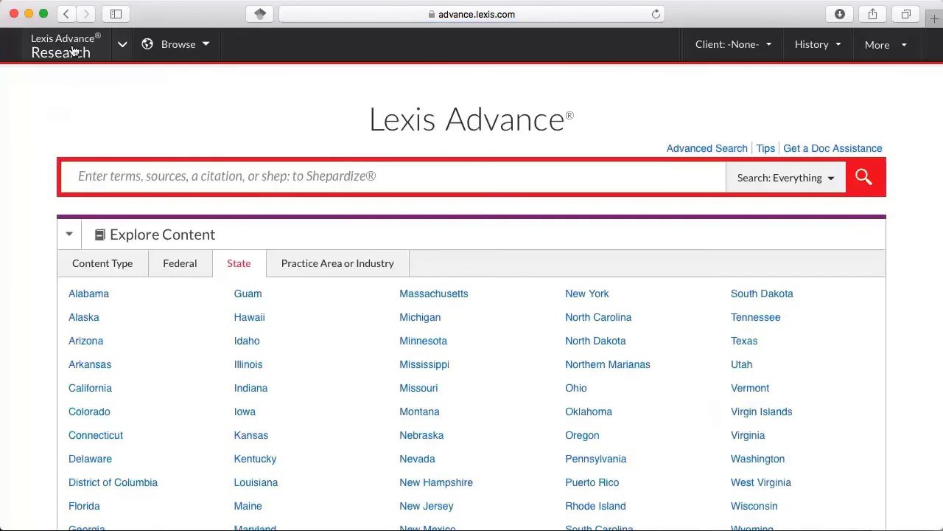
scroll(72, 246, "down", 3)
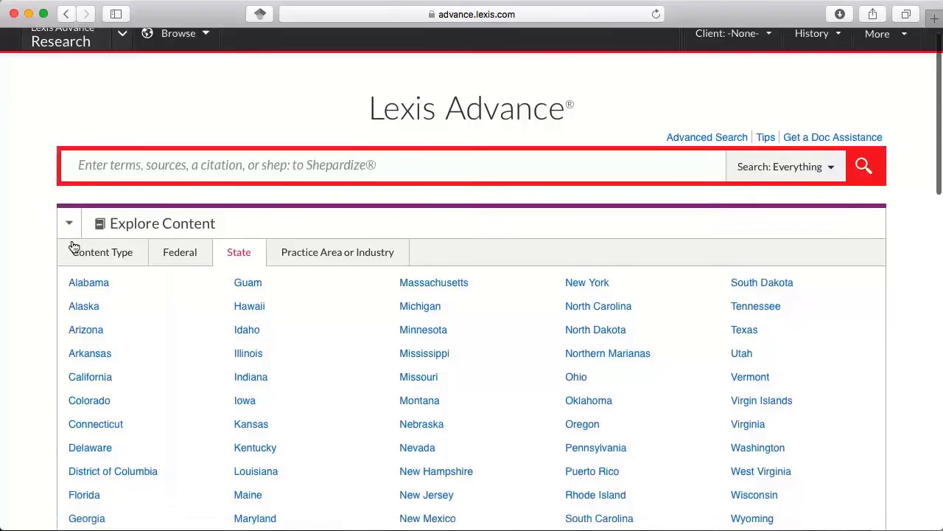
scroll(73, 246, "down", 4)
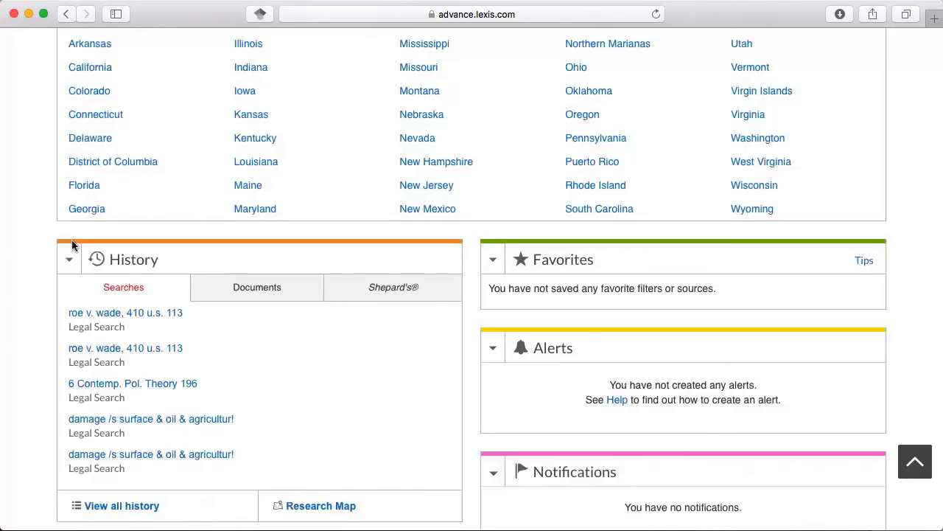
scroll(72, 246, "down", 4)
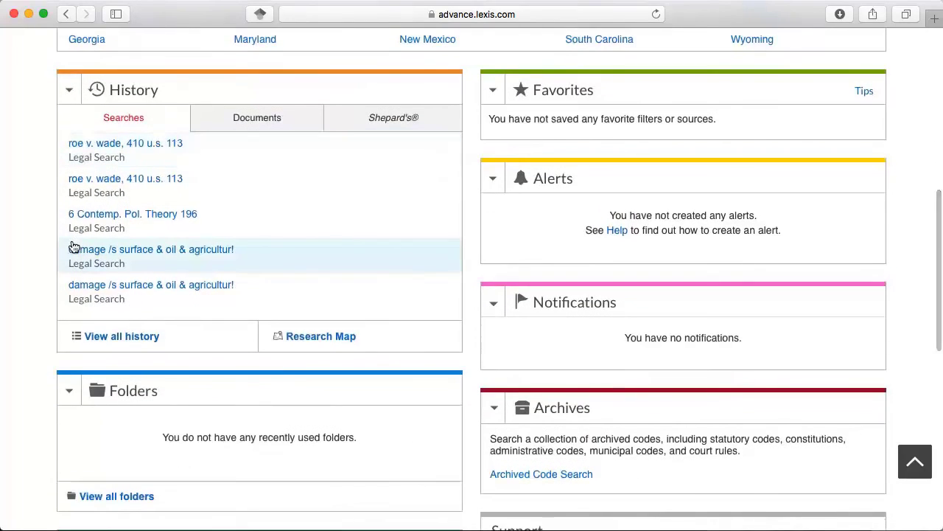
scroll(72, 246, "down", 4)
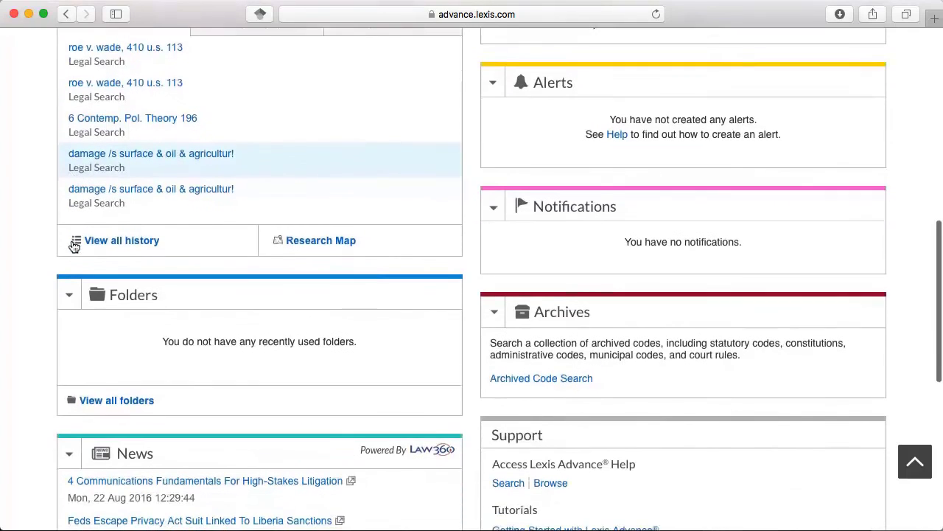